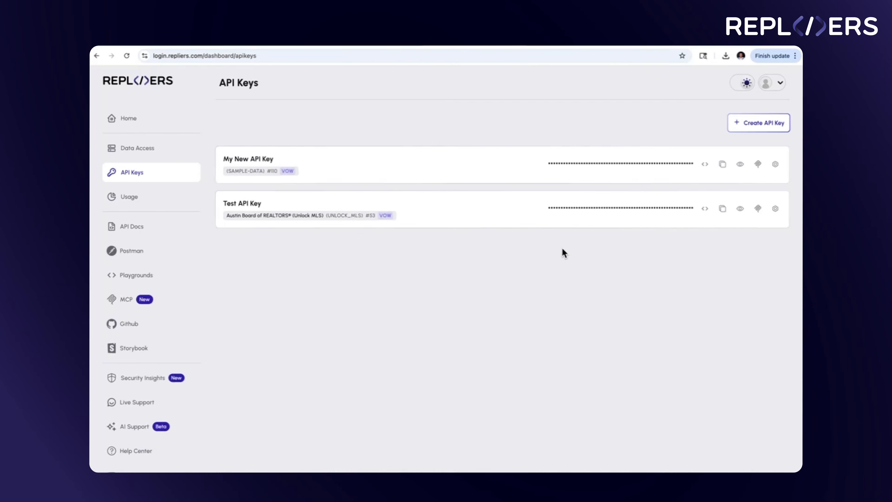
Step: Link the Test API Key to the Repliers MCP server
left_click(758, 210)
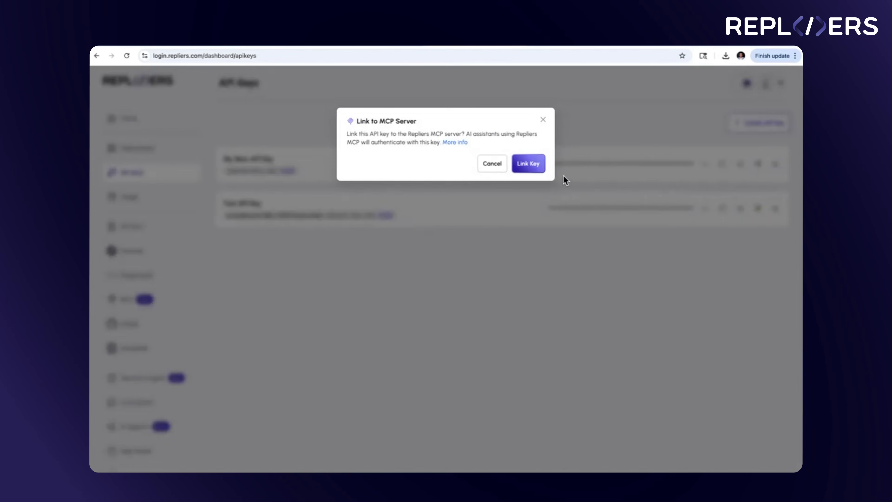
left_click(536, 167)
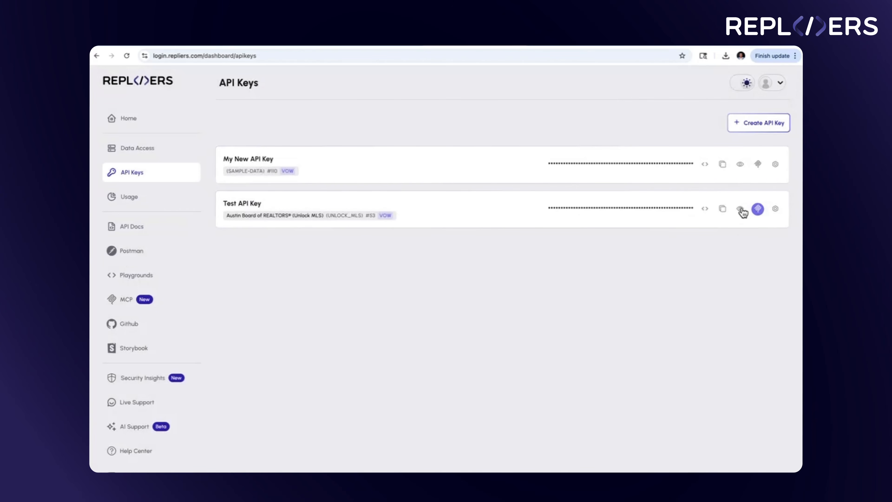
Step: Switch the MCP server link to My New API Key, then back to the Test API Key
left_click(757, 164)
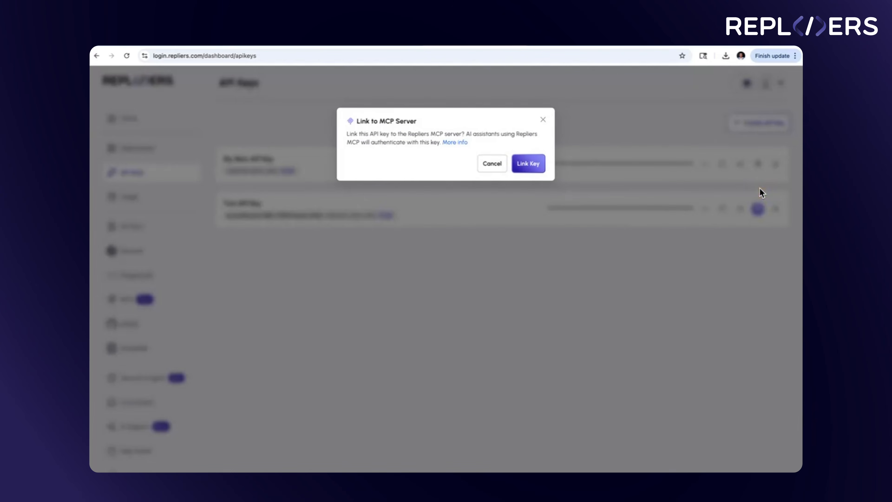
left_click(539, 169)
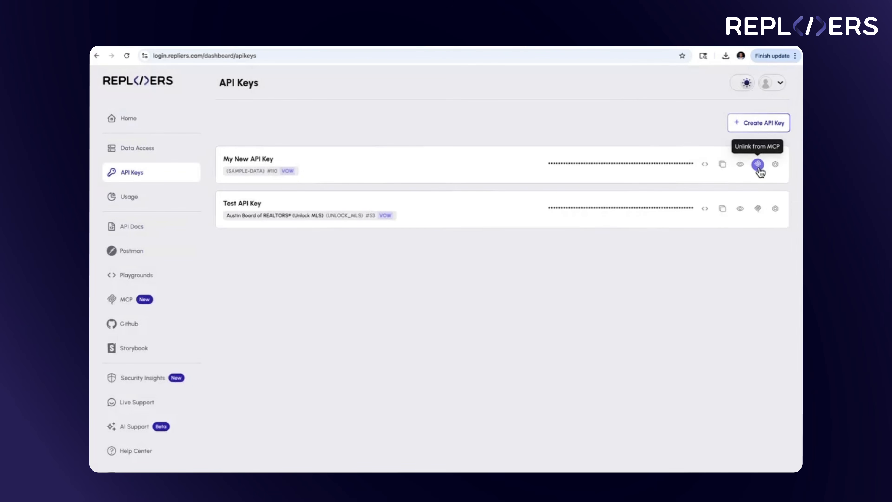
left_click(758, 210)
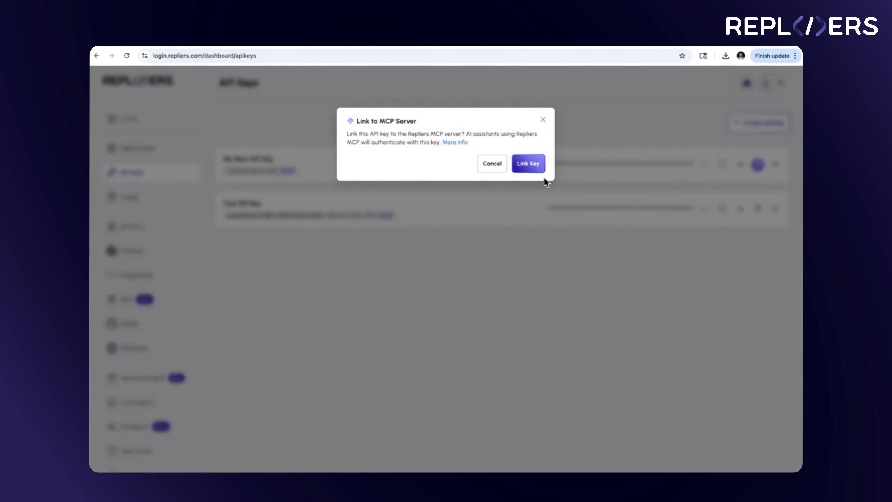
left_click(533, 172)
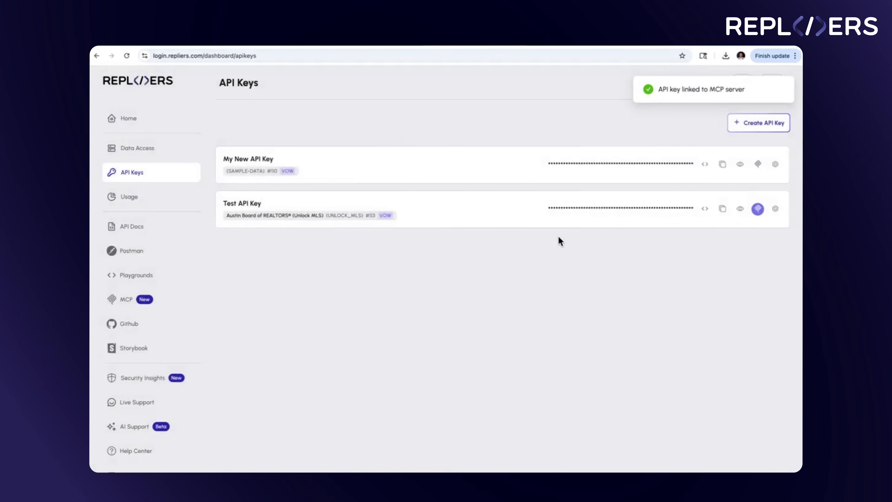
Step: Switch to ChatGPT and start creating a new custom app from the Apps settings
left_click(190, 55)
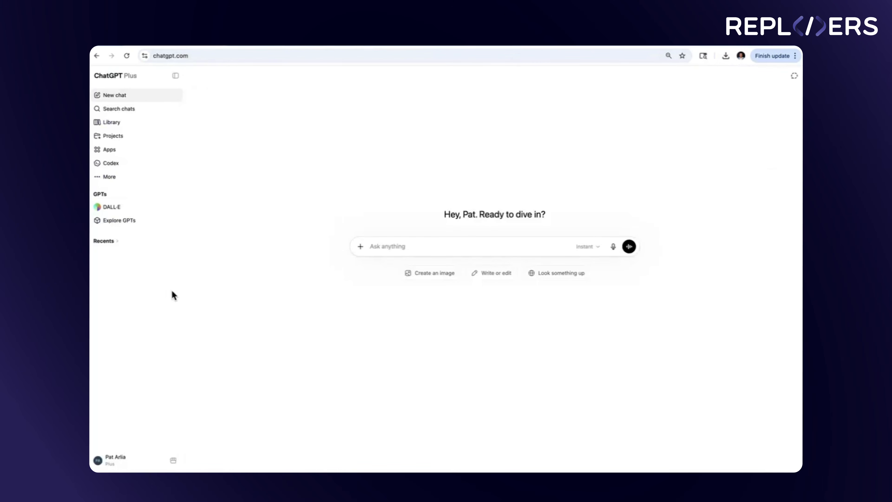
left_click(122, 458)
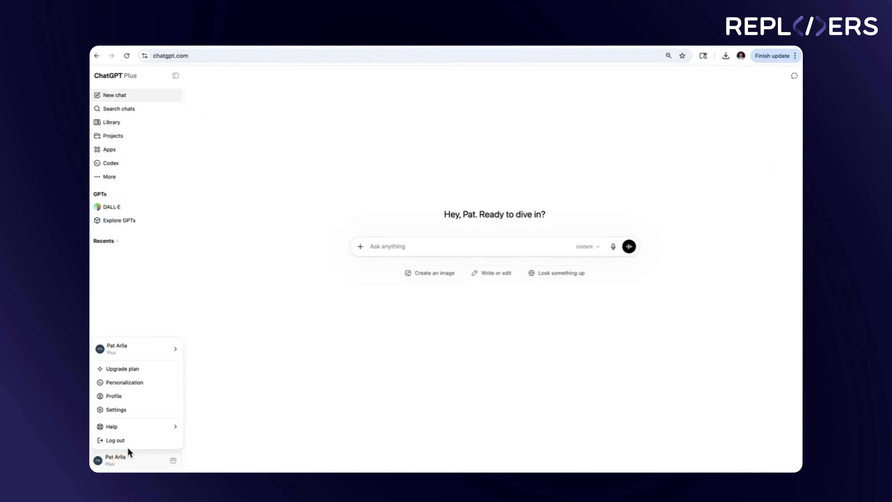
left_click(134, 411)
left_click(338, 212)
left_click(457, 261)
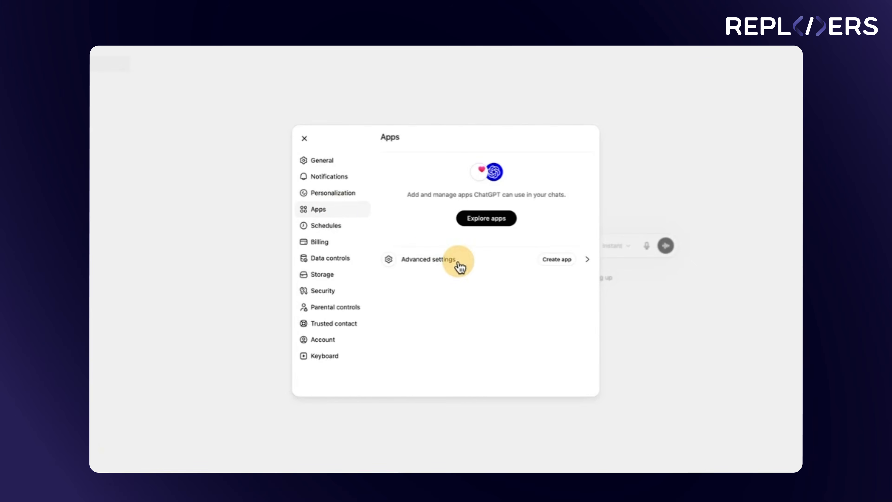
left_click(552, 262)
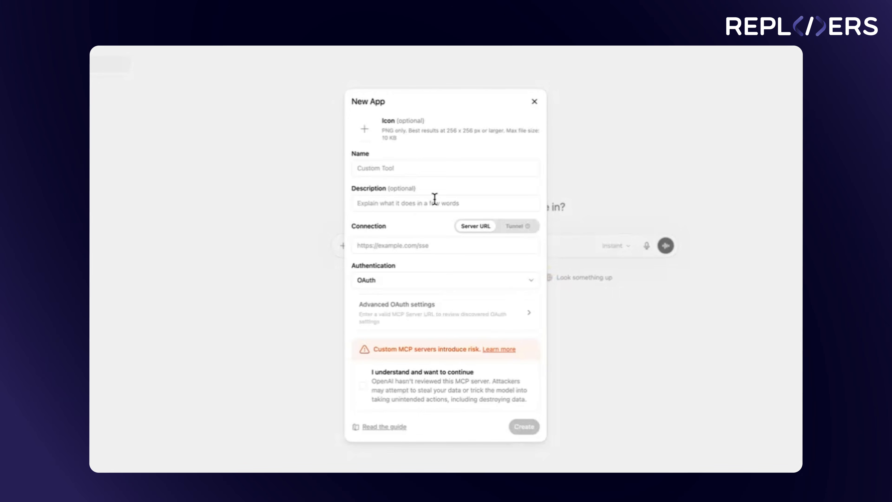
left_click(422, 169)
type("Repliers")
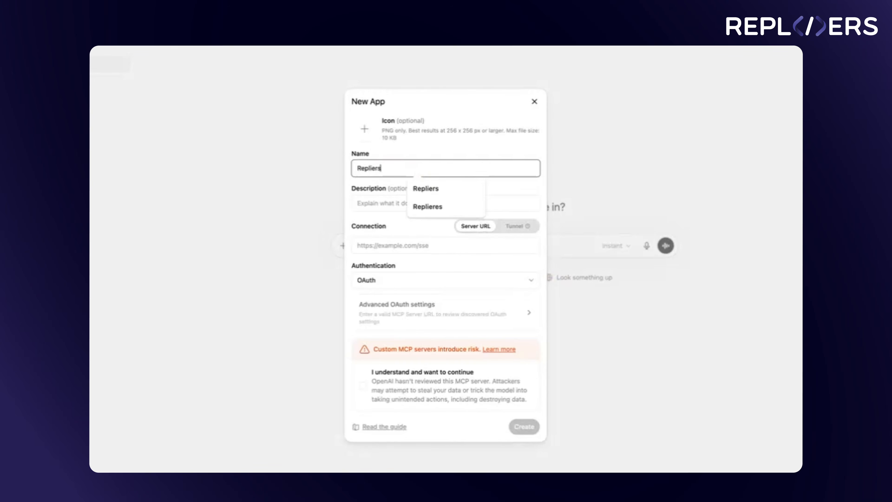
left_click(391, 245)
left_click(433, 272)
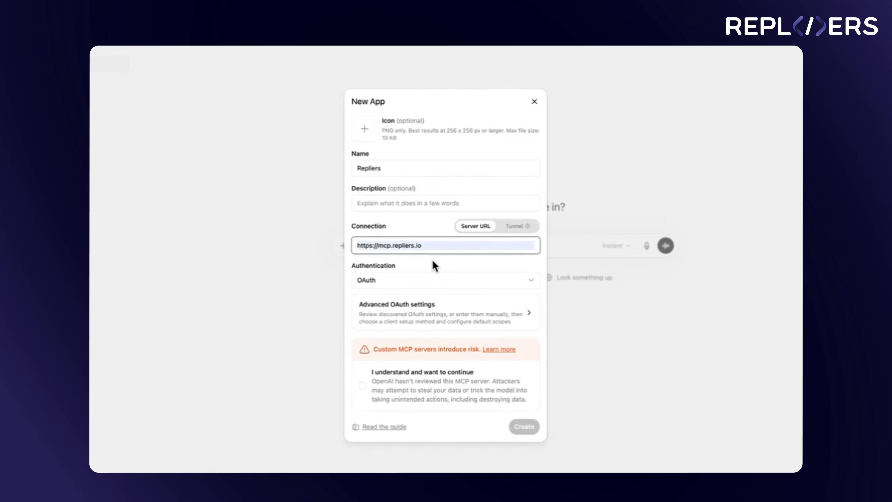
left_click(418, 275)
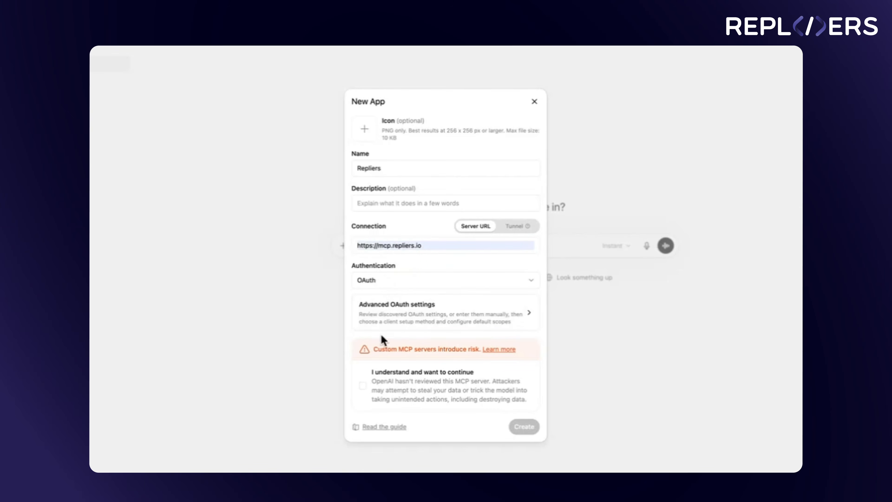
left_click(364, 387)
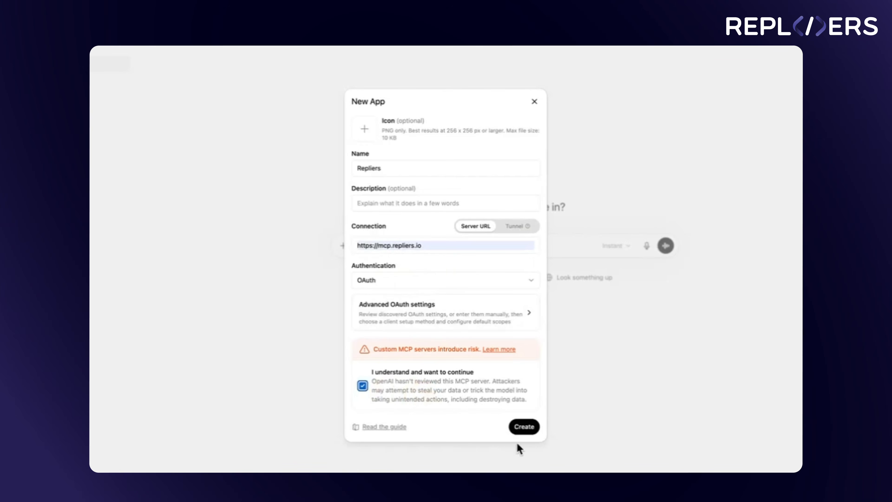
Step: Create the app and connect it by signing in with Repliers
left_click(524, 426)
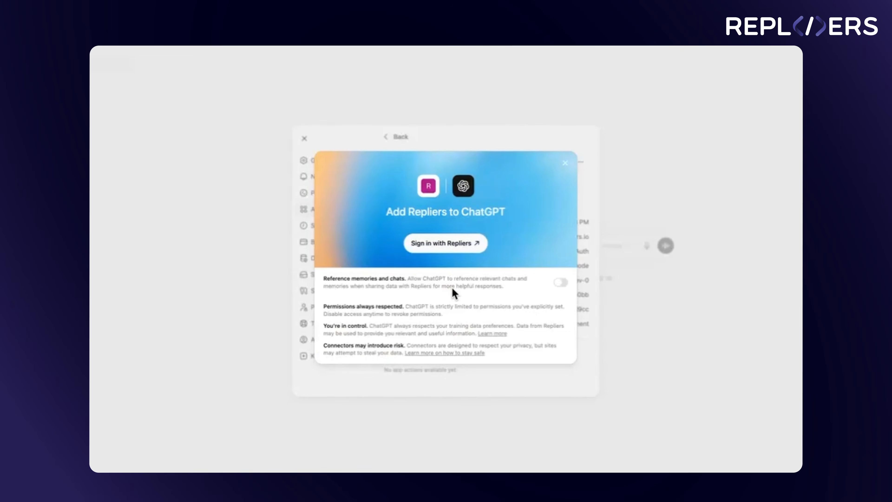
left_click(460, 244)
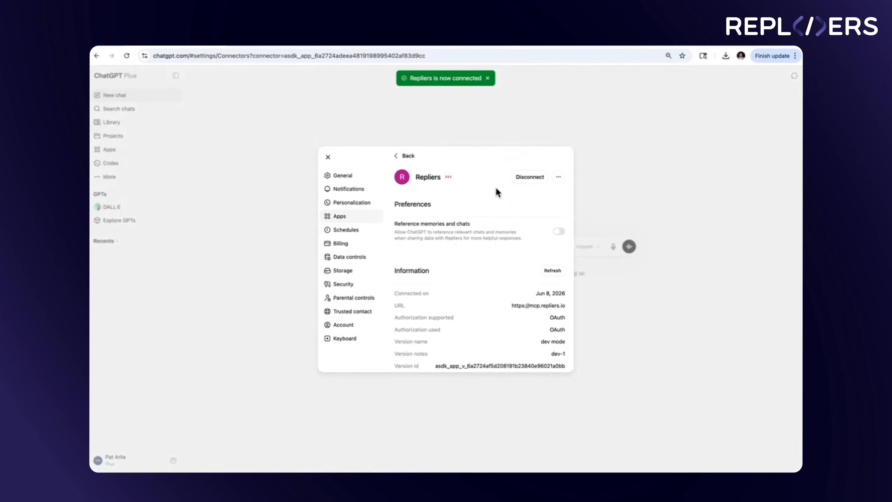
left_click(490, 83)
Step: Review the actions available in the enabled Repliers app's settings, then close the settings
left_click(112, 458)
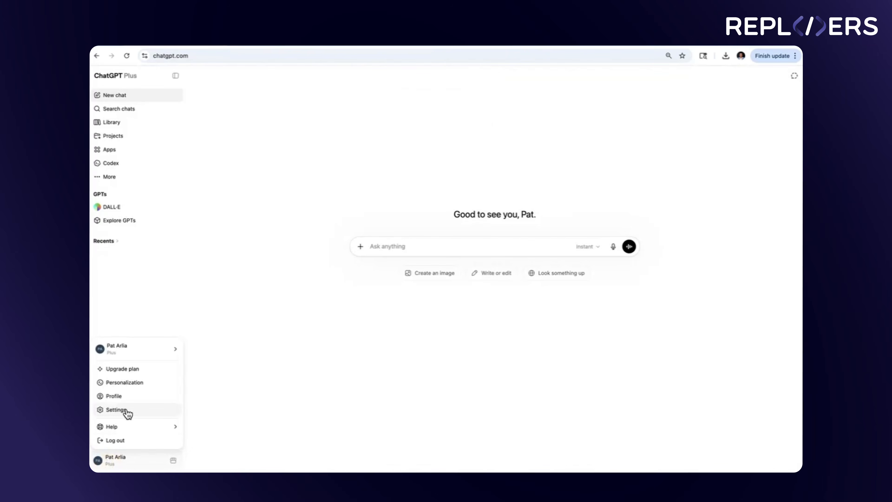
left_click(125, 412)
left_click(340, 216)
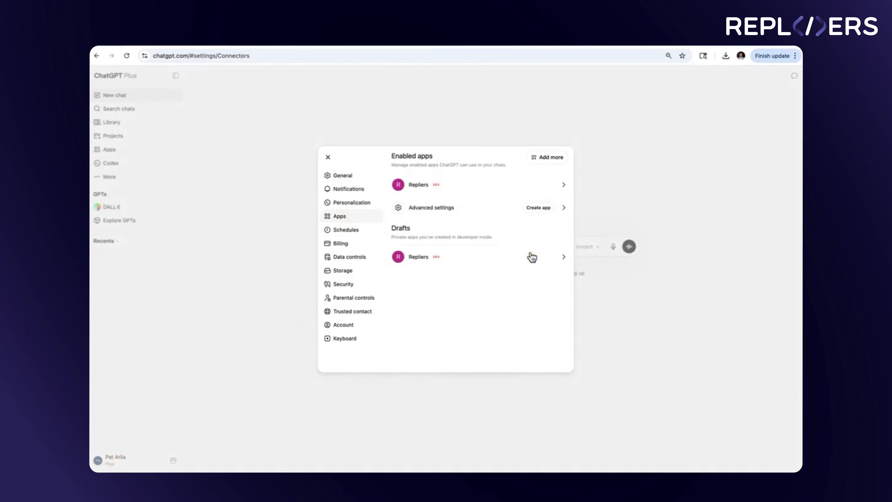
left_click(466, 182)
scroll(520, 305, "down", 10)
scroll(519, 303, "down", 10)
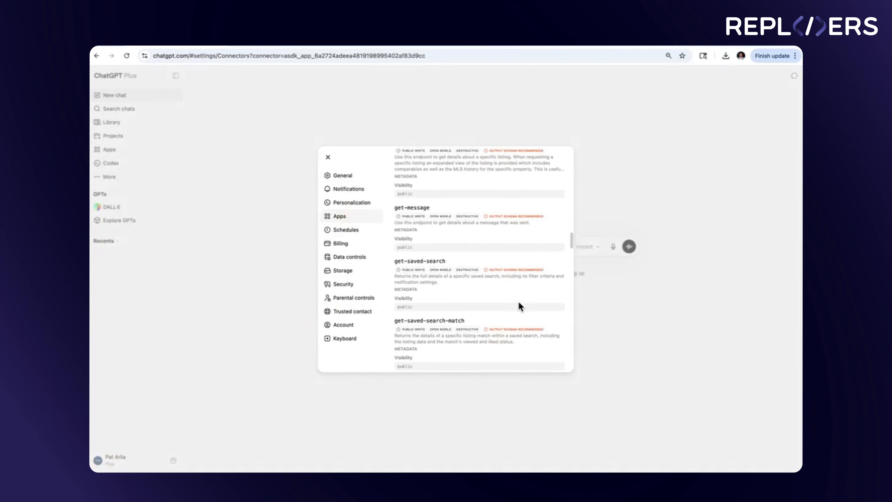
scroll(519, 301, "down", 10)
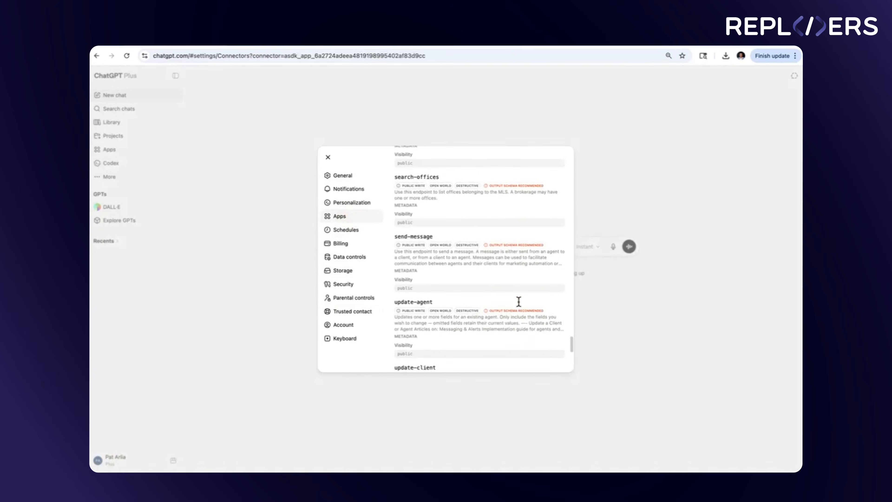
scroll(519, 303, "up", 15)
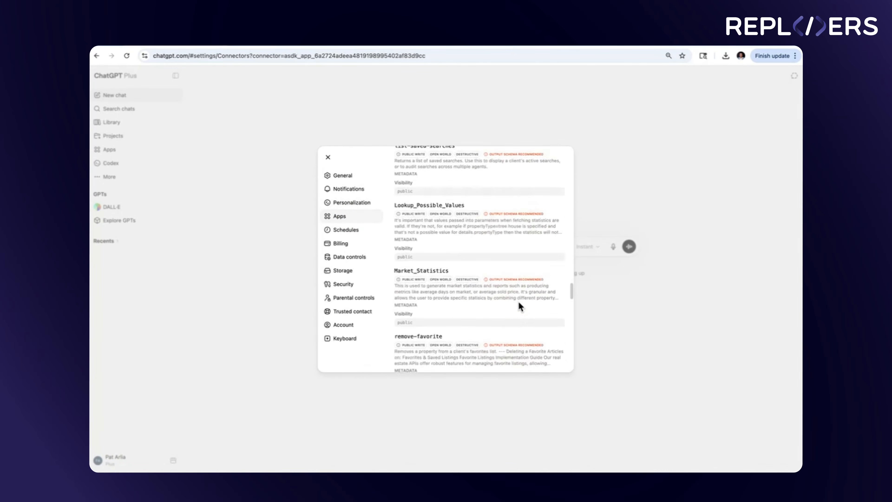
scroll(519, 303, "up", 10)
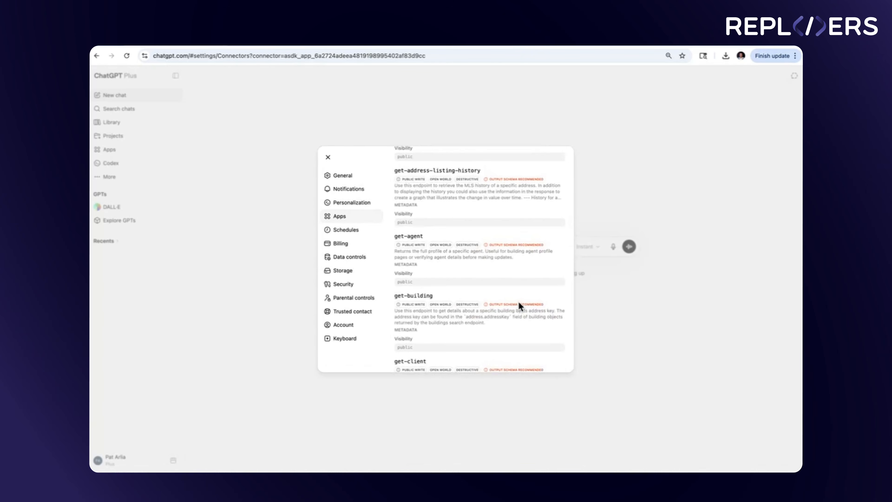
scroll(519, 305, "up", 3)
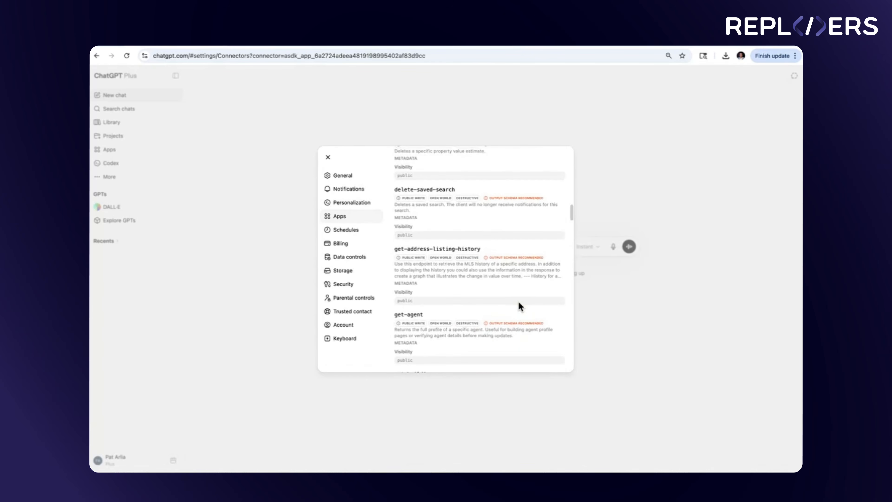
scroll(519, 302, "up", 4)
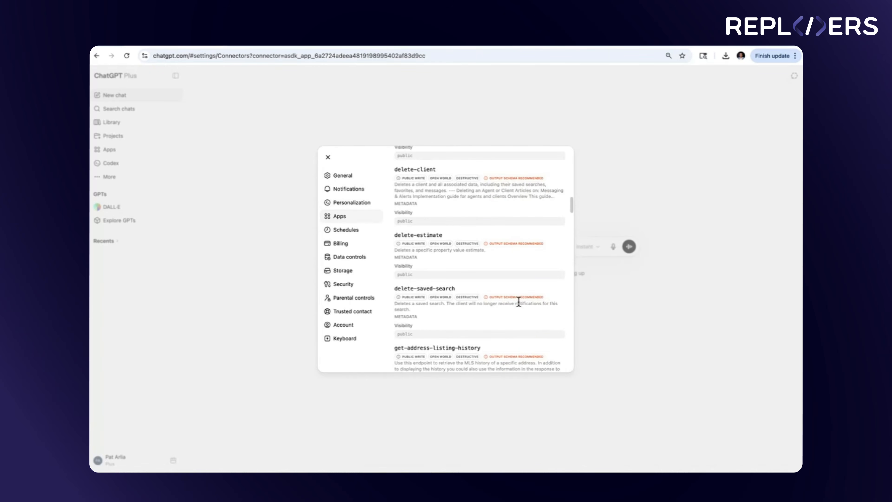
scroll(518, 302, "up", 12)
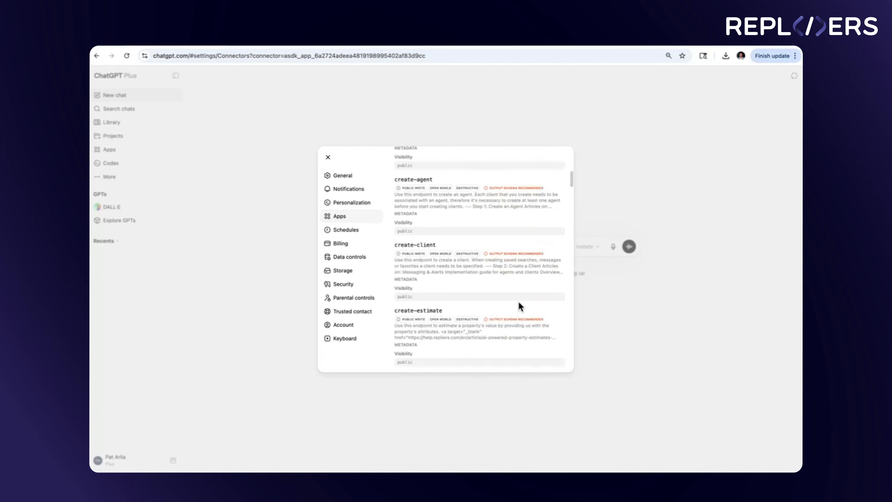
scroll(519, 301, "up", 10)
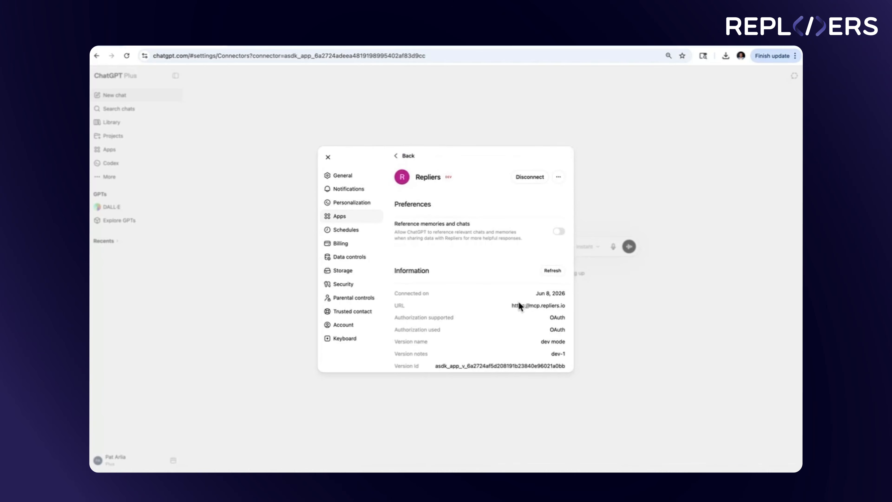
key("Escape")
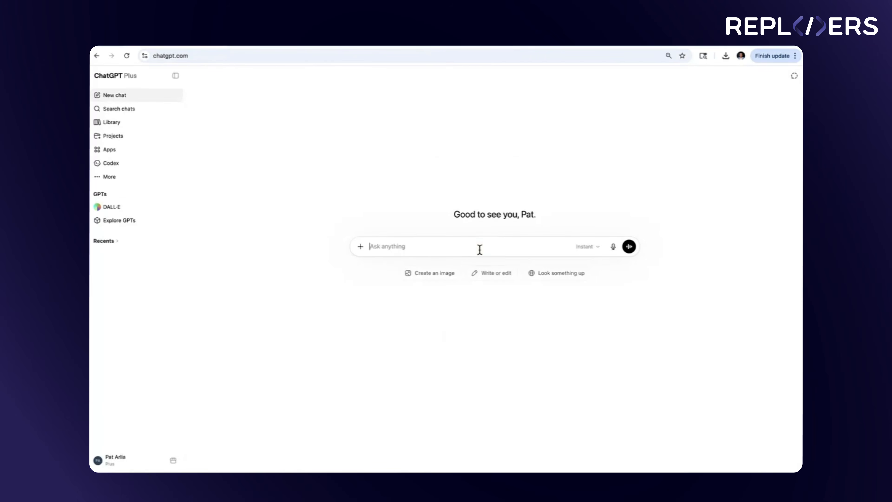
Step: Send a prompt asking to use the Repliers app and the statistics tool to generate an Instagram graphic with a market outlook for the city of Austin
left_click(424, 249)
type("Using the ")
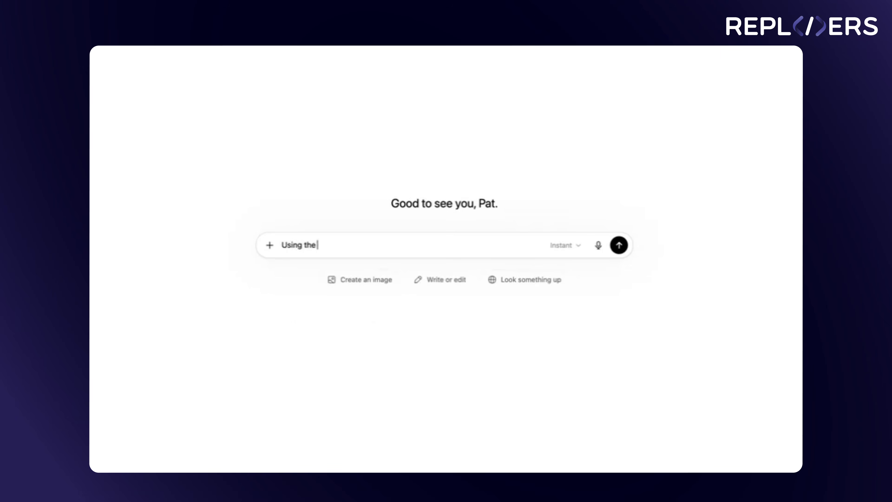
type("Repliers app,  and th")
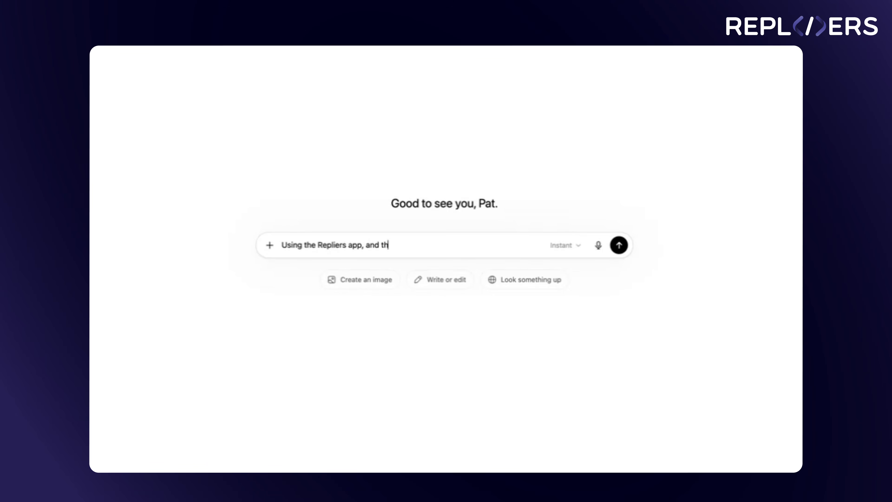
type("e statistics tool to generate a graphic i")
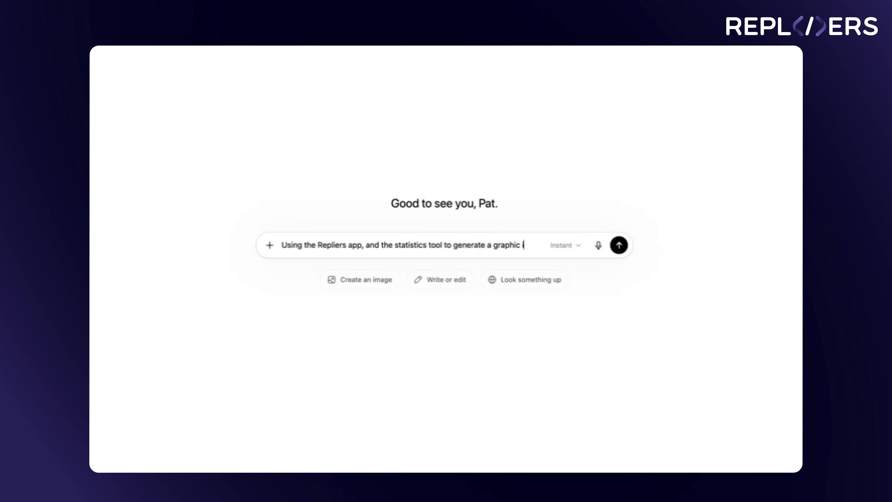
type(" can share on instagram. I want it t")
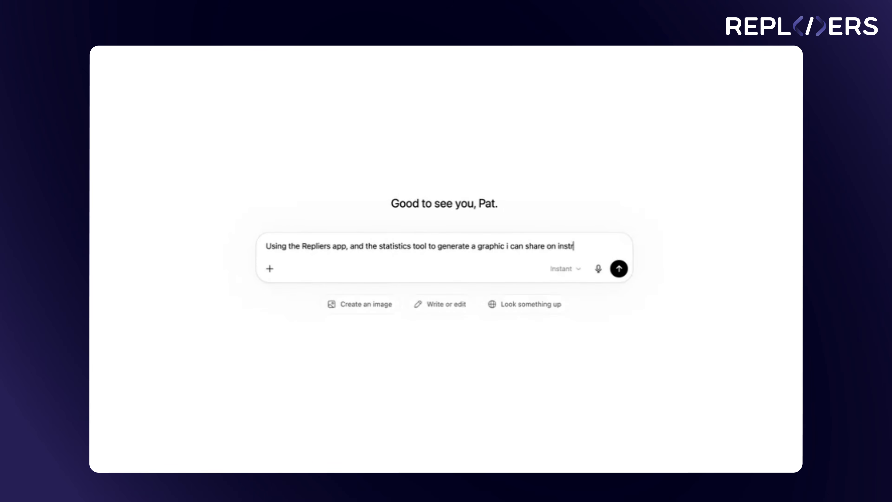
type("o be ")
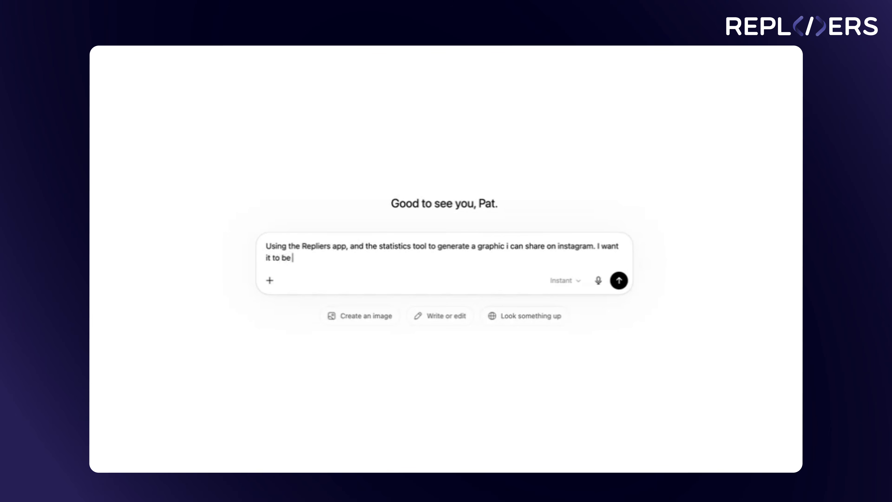
type("a market outlook for the cityy")
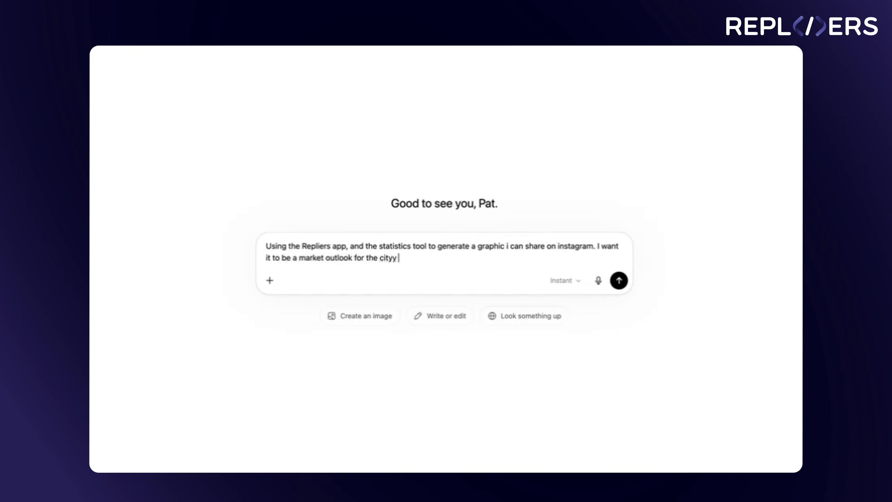
key("BackSpace")
type("y of Austin.")
key("Return")
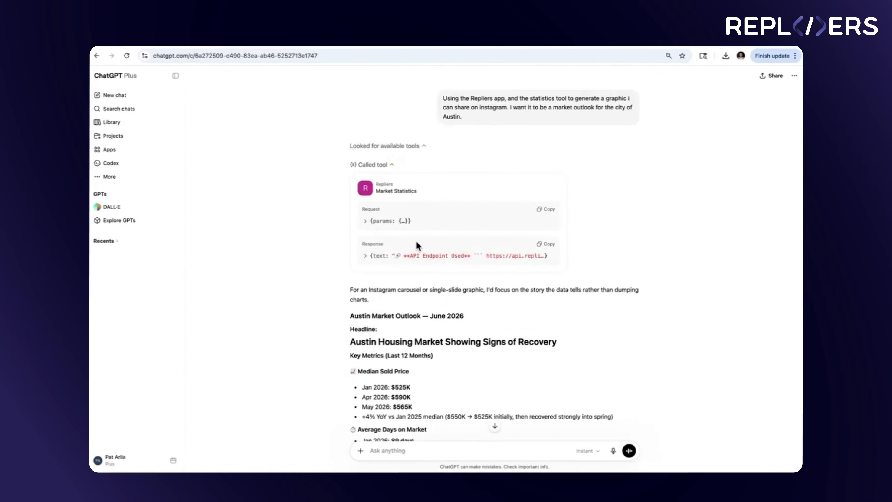
Step: Expand the Market Statistics request parameters and review the Austin market outlook response, from its intro and key metrics to the visual layout
left_click(369, 222)
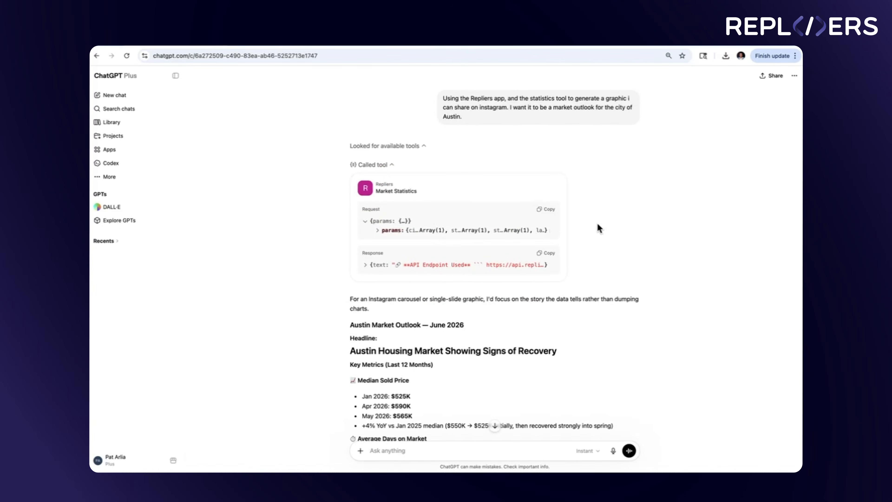
scroll(598, 224, "down", 4)
scroll(599, 228, "down", 3)
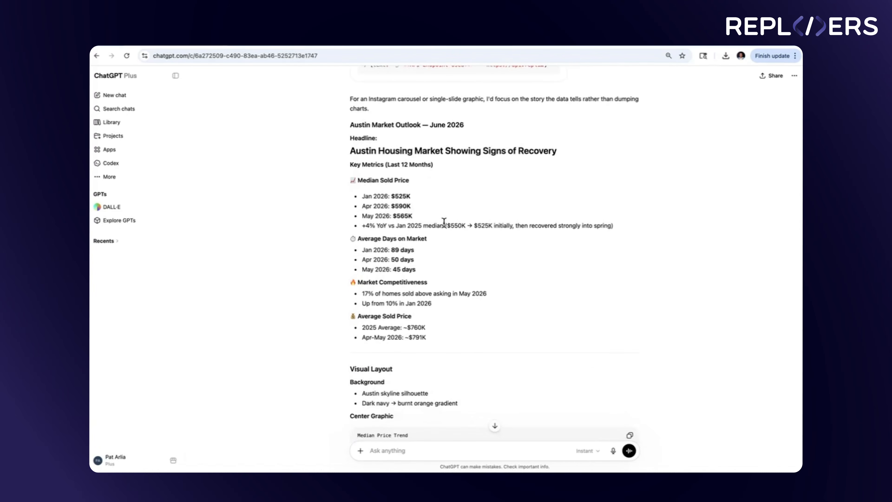
scroll(457, 291, "down", 3)
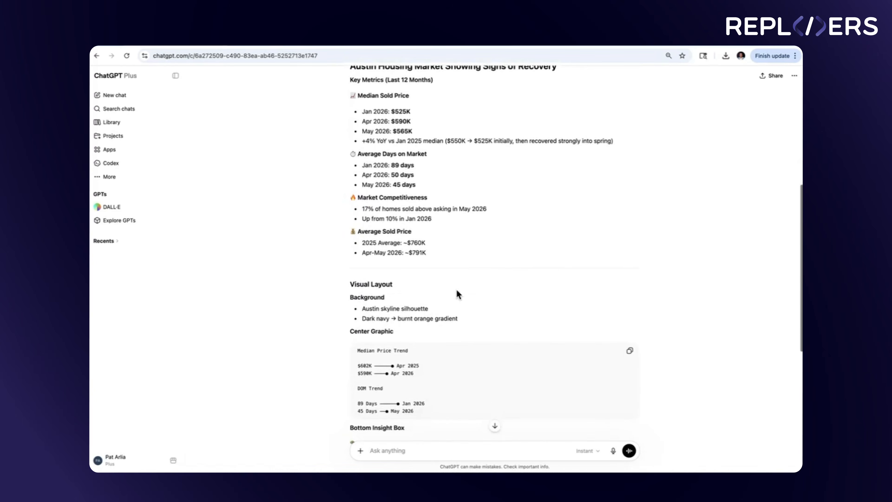
scroll(527, 234, "down", 3)
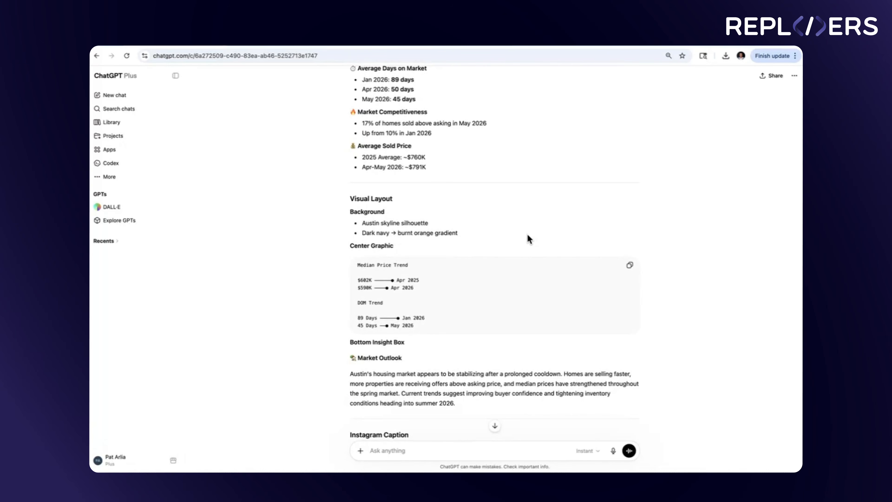
scroll(538, 313, "up", 10)
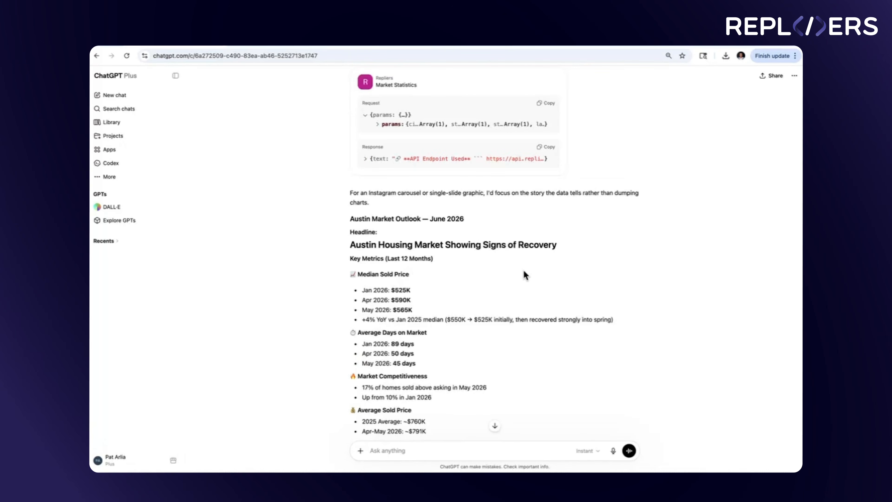
left_click_drag(495, 193, 610, 202)
left_click(559, 205)
Step: Send the reply "Please proceed." to have the proposed Austin market outlook graphic generated
scroll(502, 296, "down", 15)
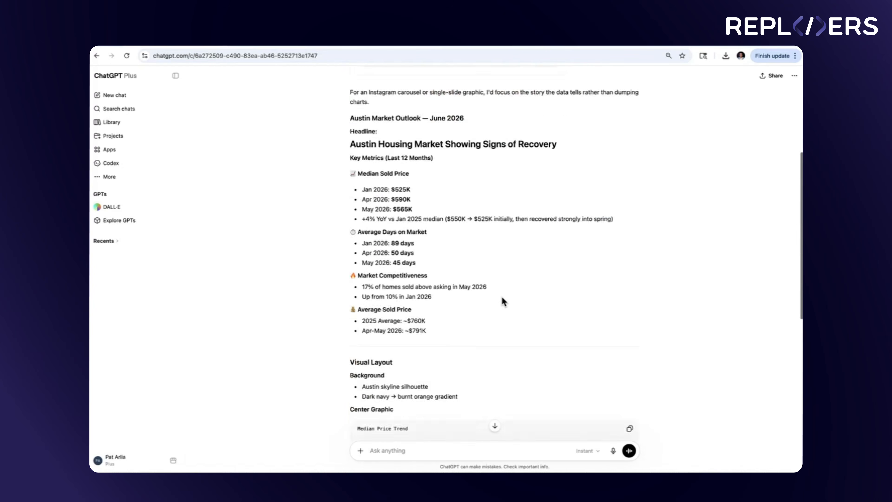
left_click(428, 446)
type("Please proceed.")
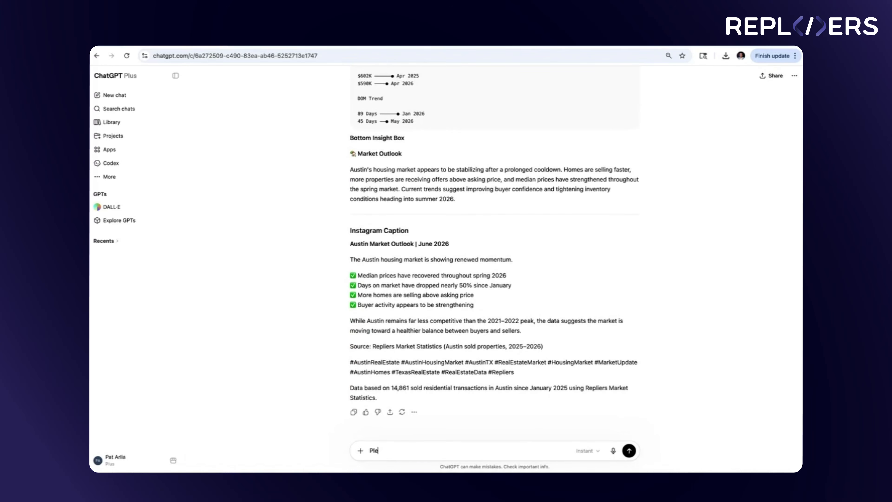
key("Return")
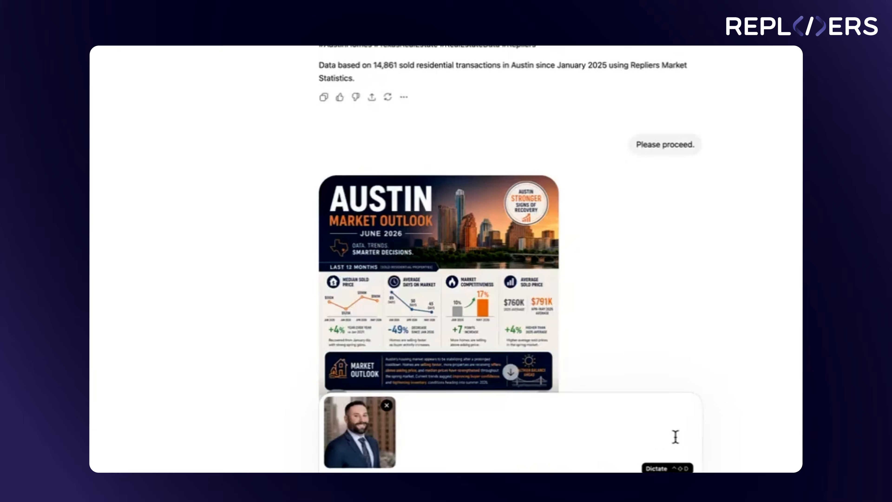
Step: Allow microphone access, dictate a request to replace Repliers with the attached headshot, agent's name and ABC Brokerage, Austin, and open the revised graphic enlarged
left_click(616, 452)
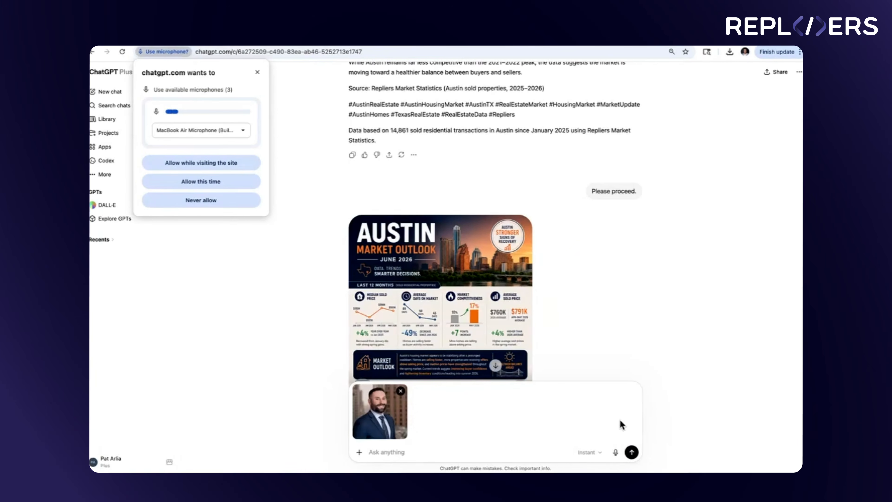
left_click(246, 163)
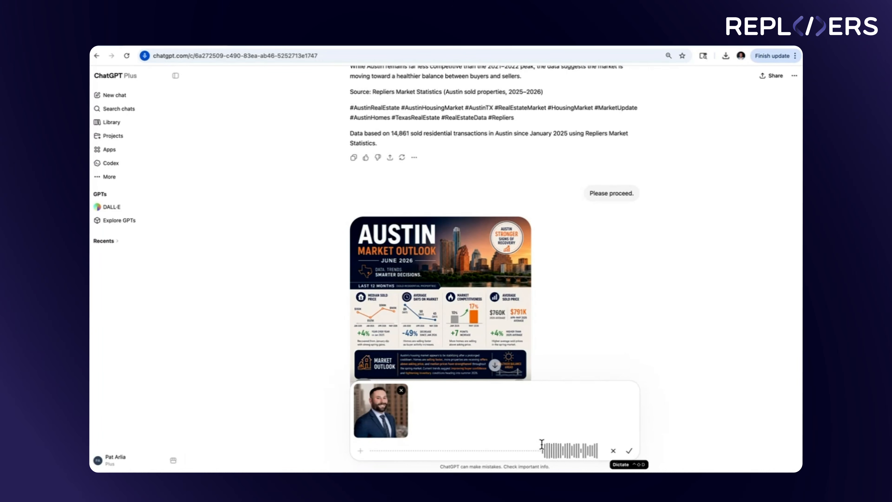
left_click(631, 453)
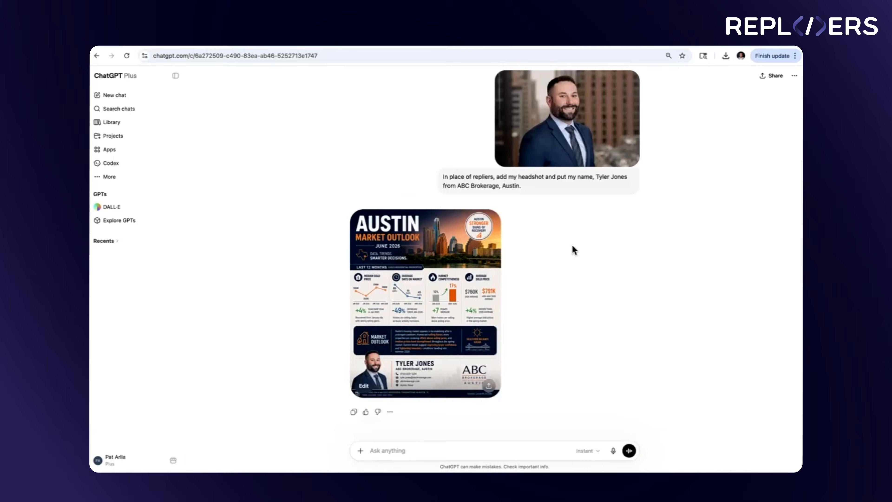
left_click(524, 322)
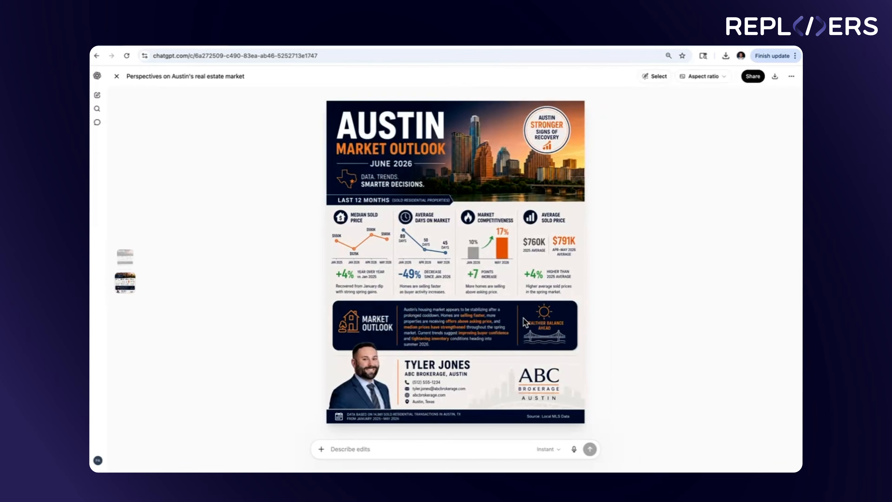